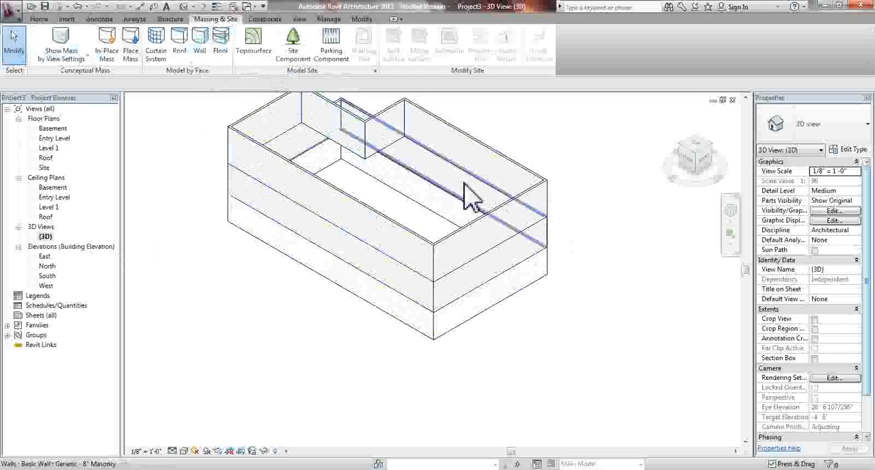
# In the Site floor plan, start a toposurface and place a column of points at 10' 0" absolute elevation west of the building
pyautogui.doubleClick(44, 168)
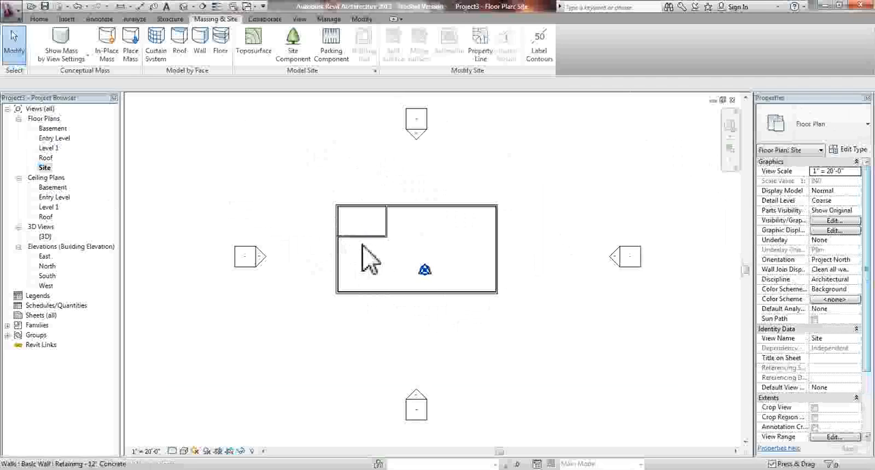
pyautogui.scroll(3, 421, 236)
pyautogui.scroll(-2, 249, 206)
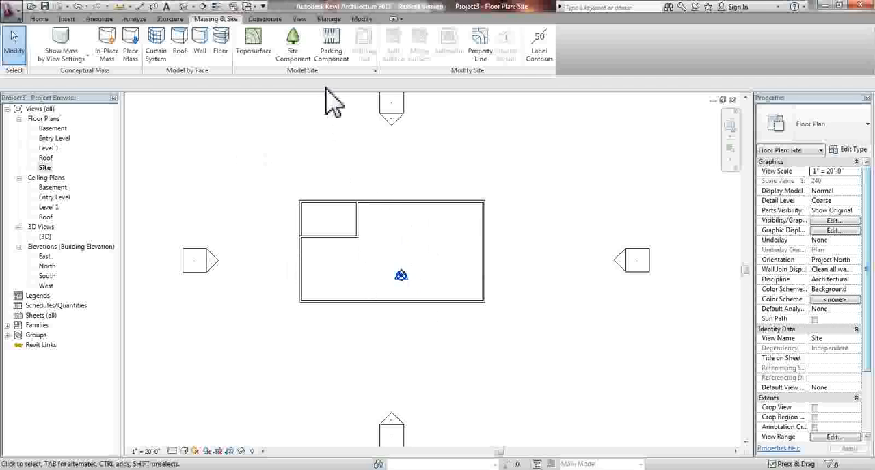
pyautogui.click(259, 53)
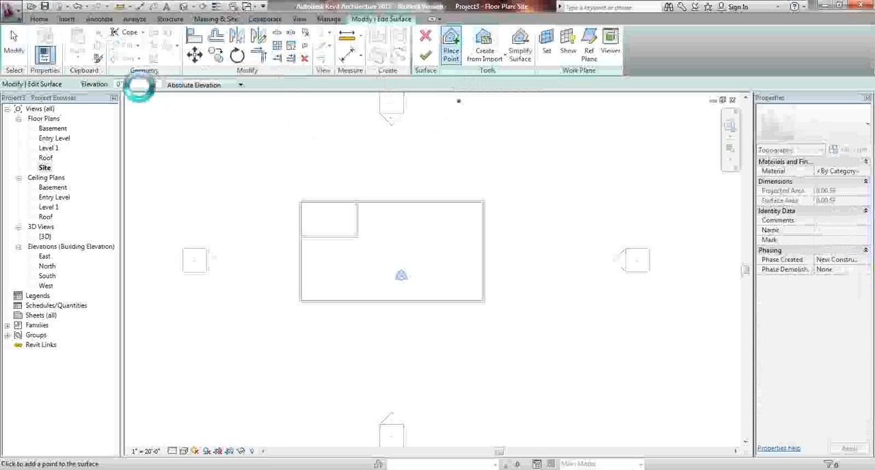
pyautogui.doubleClick(137, 85)
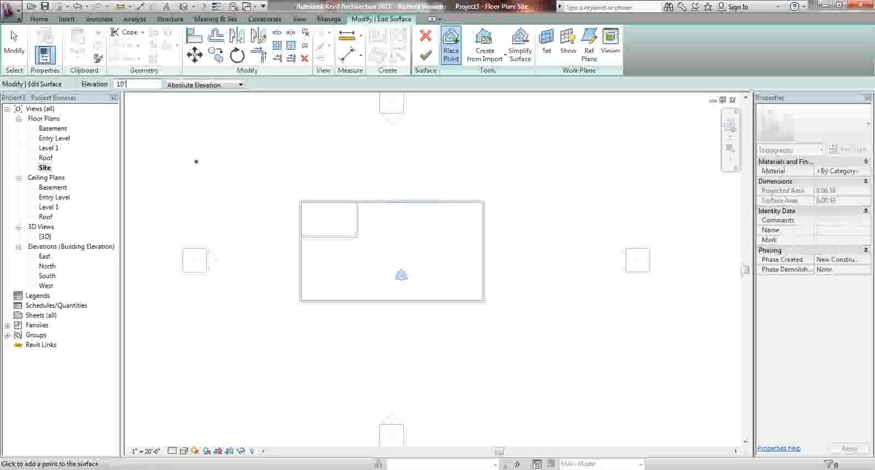
pyautogui.click(241, 150)
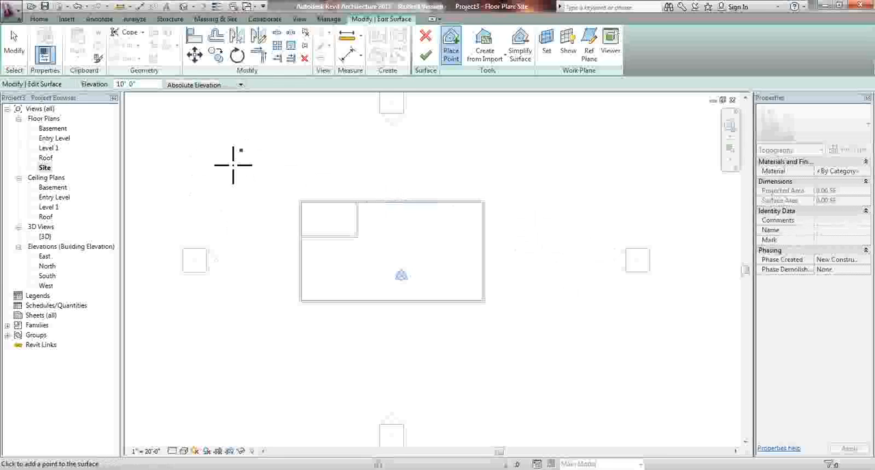
pyautogui.click(236, 307)
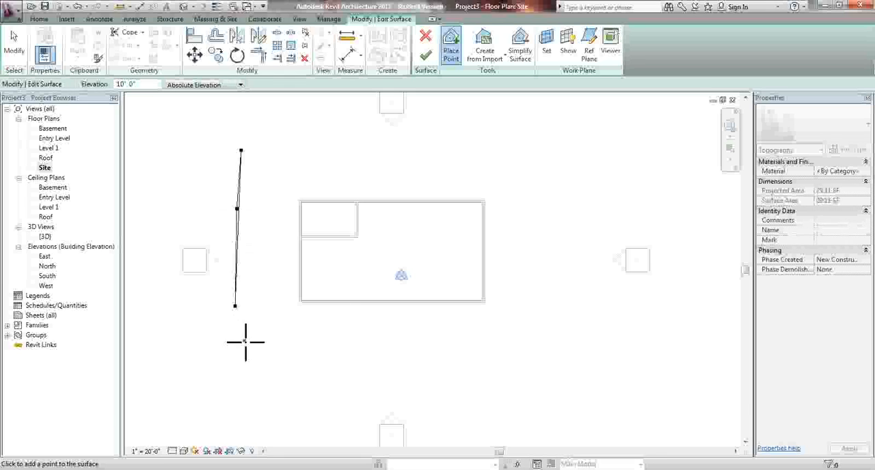
pyautogui.click(236, 385)
pyautogui.click(277, 351)
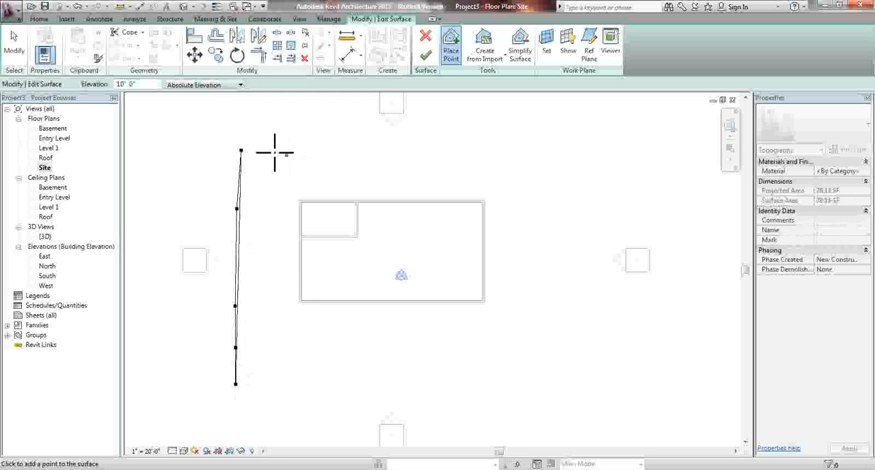
pyautogui.click(245, 132)
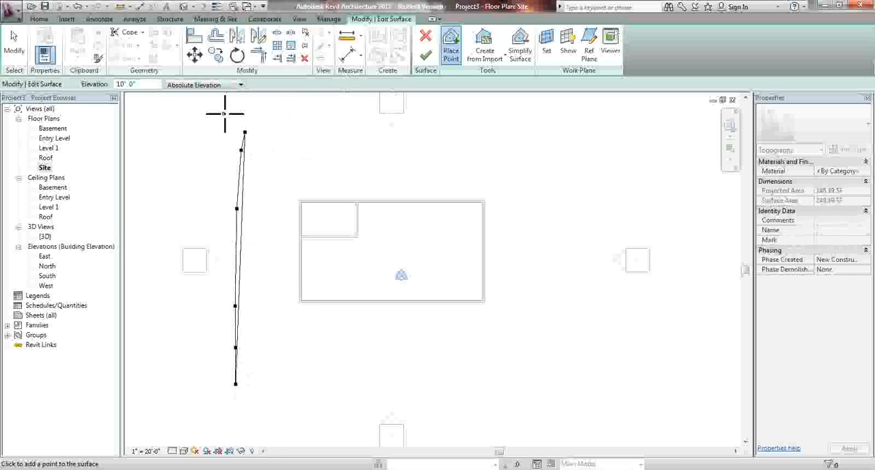
# Add two surface points at 5' 0" elevation, one north and one south of the building near its middle
pyautogui.write('5')
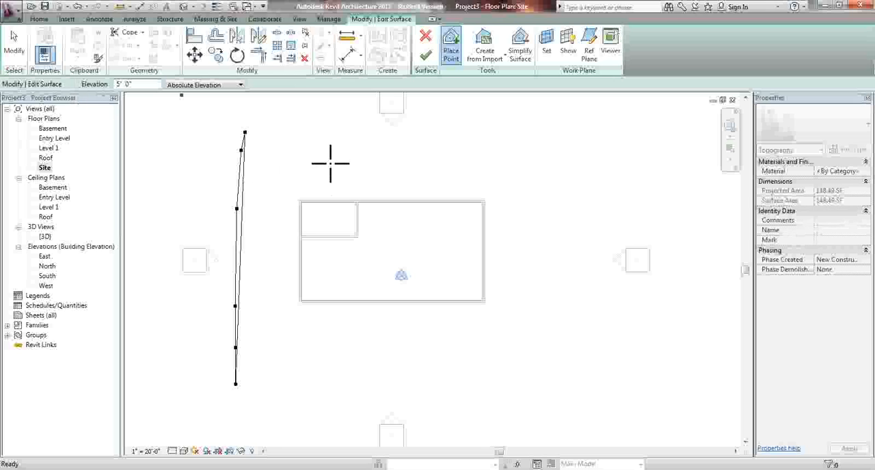
pyautogui.click(364, 137)
pyautogui.click(365, 388)
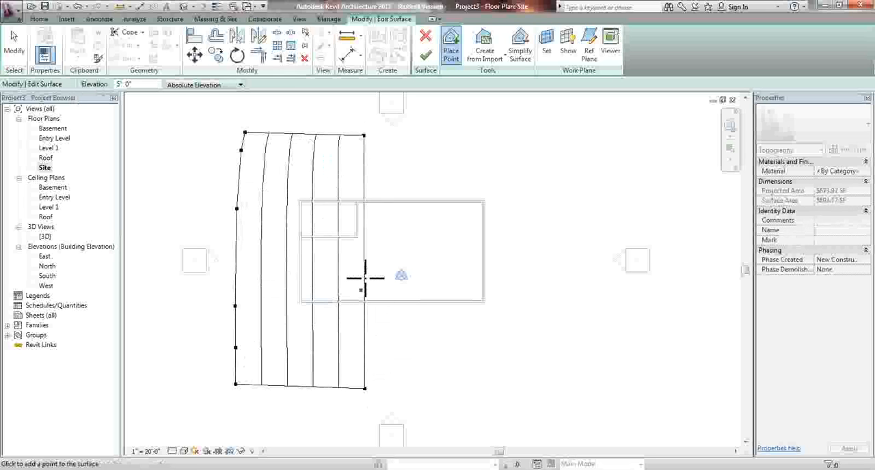
# Place four points at 0' 0" elevation north and south of the building and beyond its east side, and finish the surface
pyautogui.moveTo(141, 85); pyautogui.dragTo(67, 86)
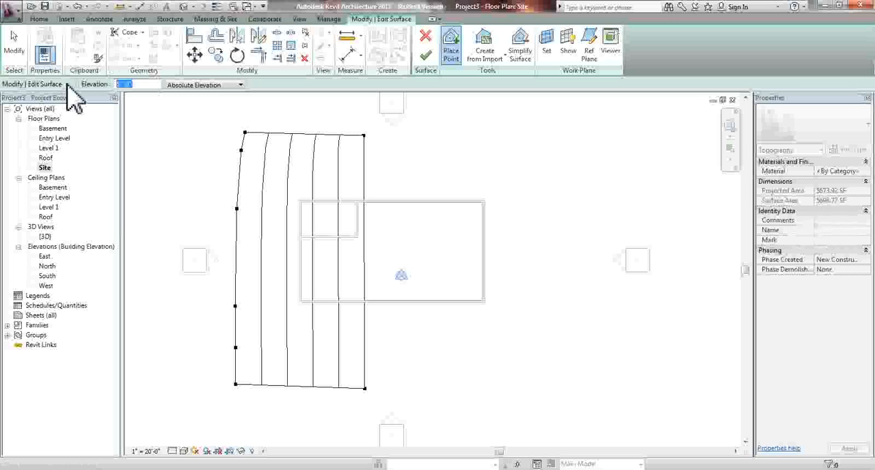
pyautogui.write('0')
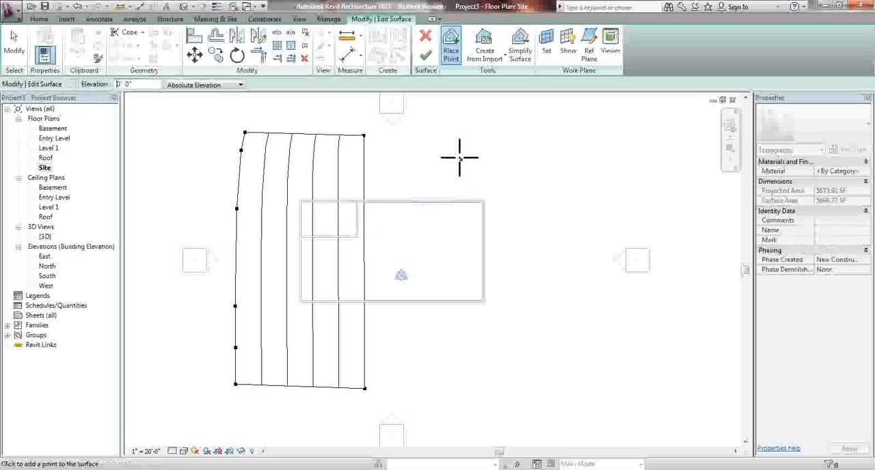
pyautogui.click(425, 134)
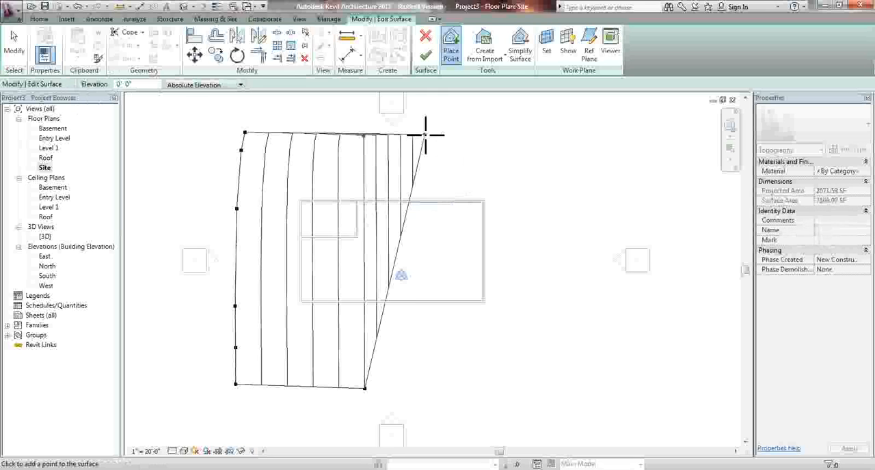
pyautogui.click(425, 390)
pyautogui.click(569, 138)
pyautogui.click(577, 389)
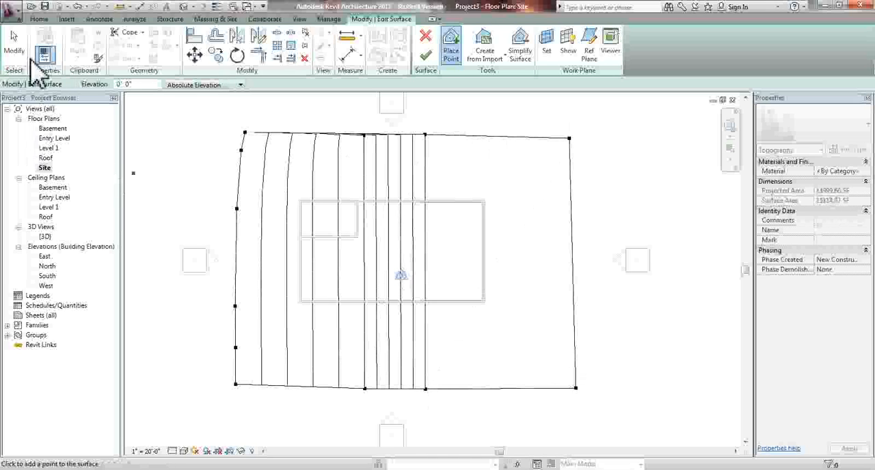
pyautogui.click(427, 58)
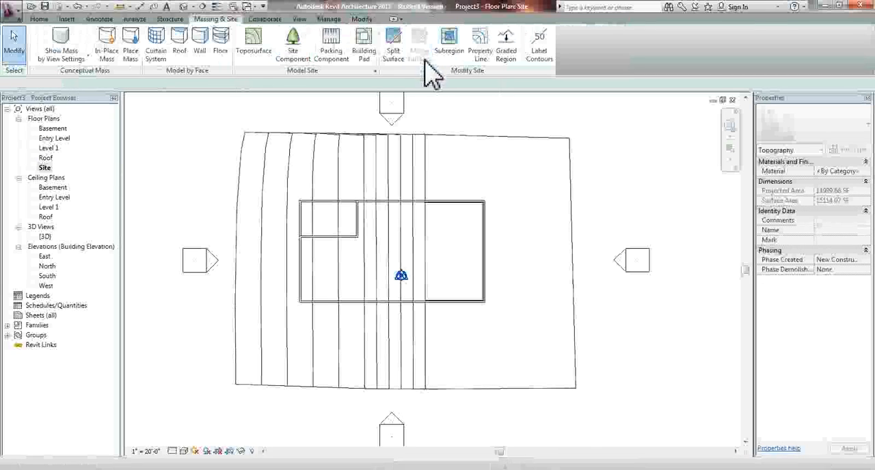
# Start a building pad on the toposurface from the 3D view and switch to the Basement floor plan
pyautogui.doubleClick(45, 238)
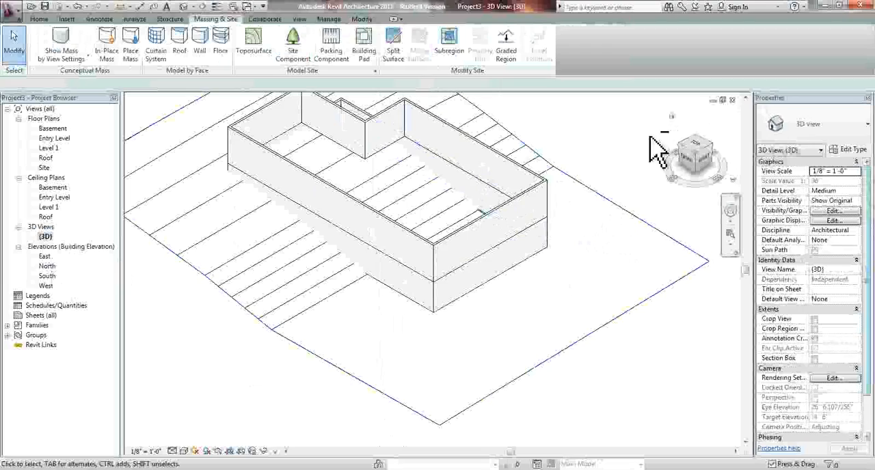
pyautogui.keyDown('shift'); pyautogui.moveTo(609, 189); pyautogui.dragTo(494, 90, button='middle'); pyautogui.keyUp('shift')
pyautogui.moveTo(353, 249); pyautogui.dragTo(281, 391, button='middle')
pyautogui.keyDown('shift'); pyautogui.moveTo(518, 329); pyautogui.dragTo(356, 192, button='middle'); pyautogui.keyUp('shift')
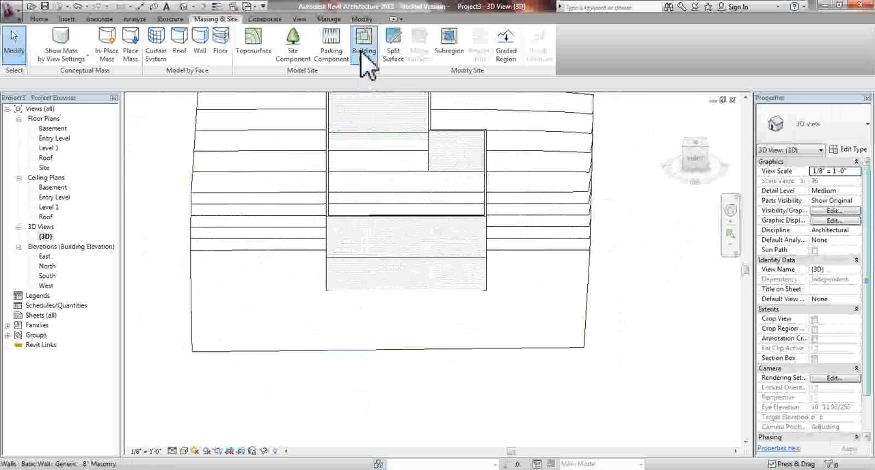
pyautogui.click(364, 53)
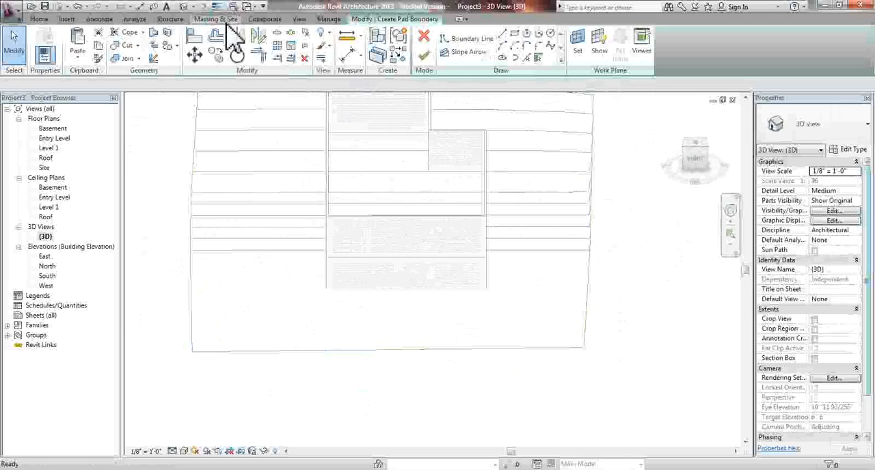
pyautogui.doubleClick(53, 129)
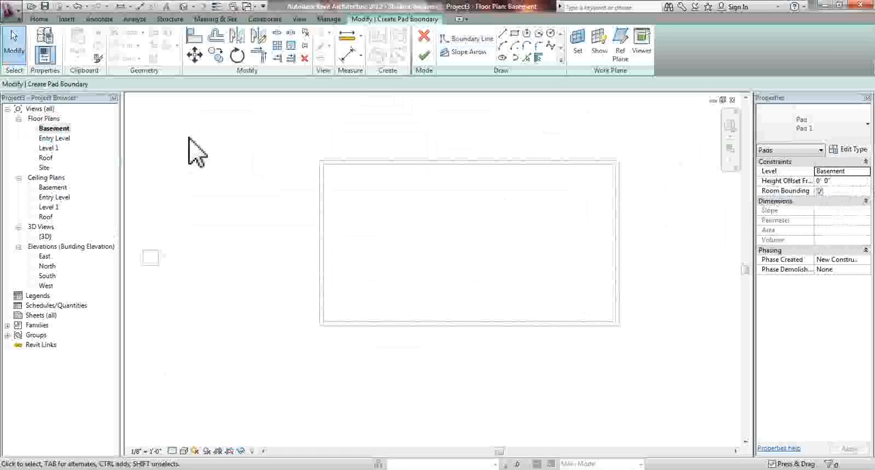
pyautogui.click(63, 139)
pyautogui.doubleClick(65, 140)
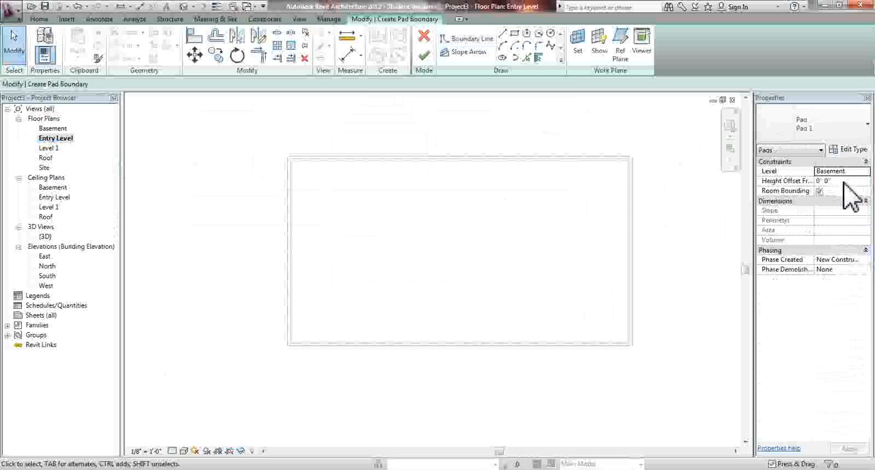
pyautogui.click(838, 172)
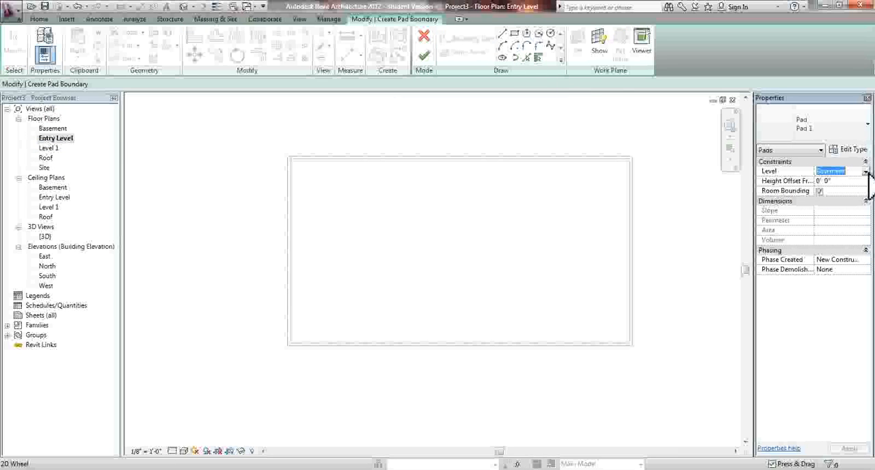
pyautogui.click(869, 173)
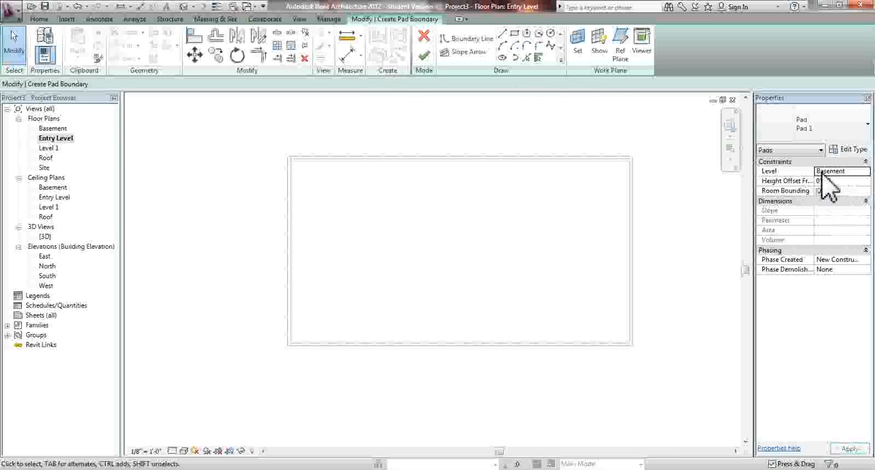
pyautogui.click(848, 173)
pyautogui.click(866, 172)
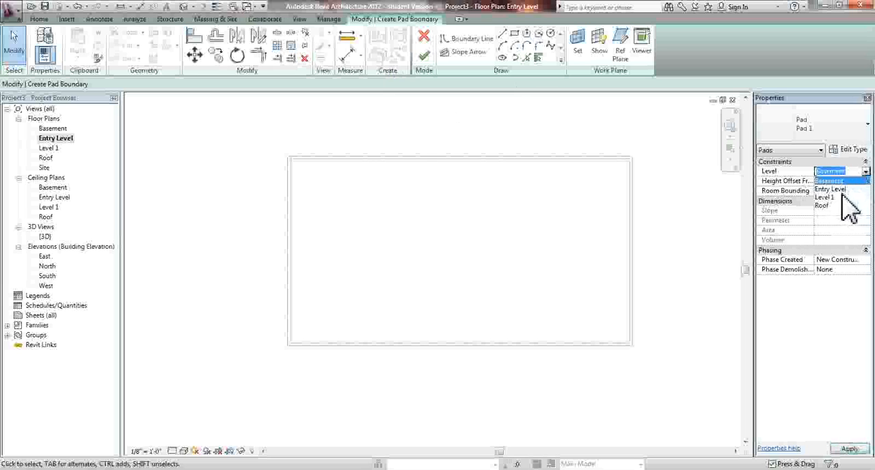
pyautogui.click(836, 181)
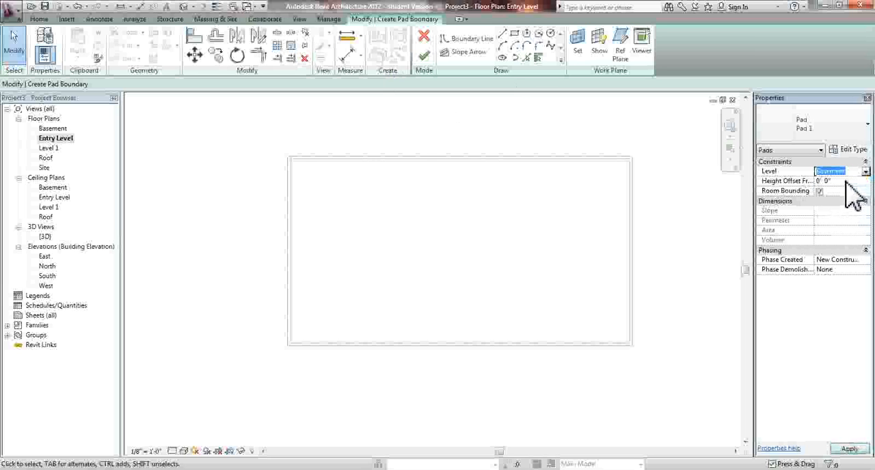
pyautogui.doubleClick(54, 129)
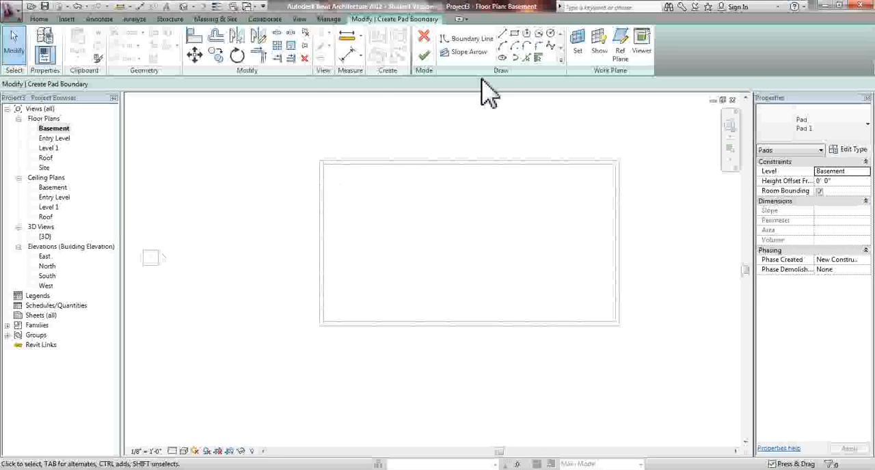
# Create the pad's rectangular boundary with Pick Lines along the outer edges of the four basement retaining walls
pyautogui.click(503, 34)
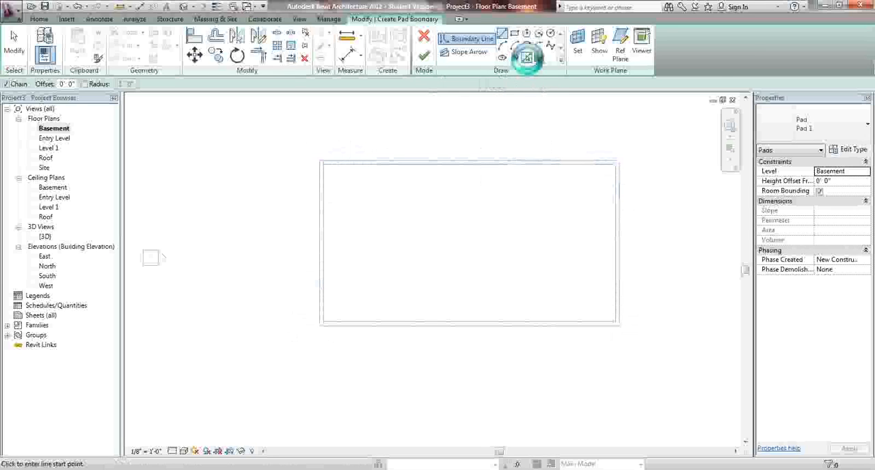
pyautogui.click(526, 58)
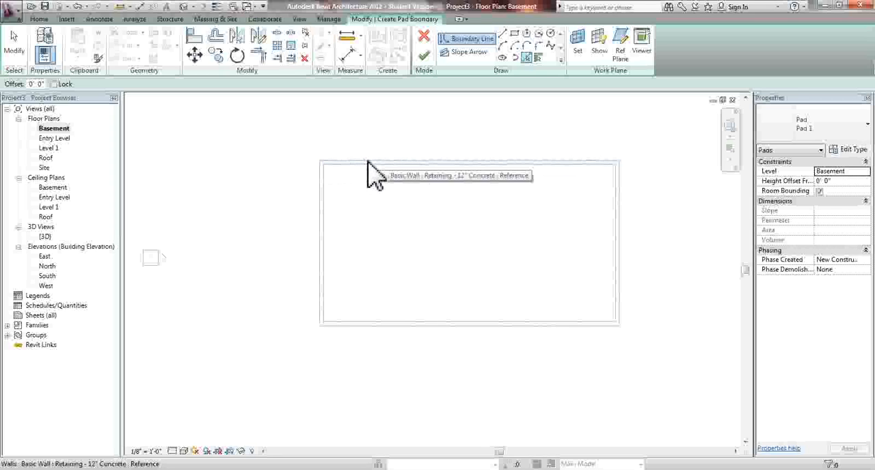
pyautogui.press('Tab')
pyautogui.press('Tab')
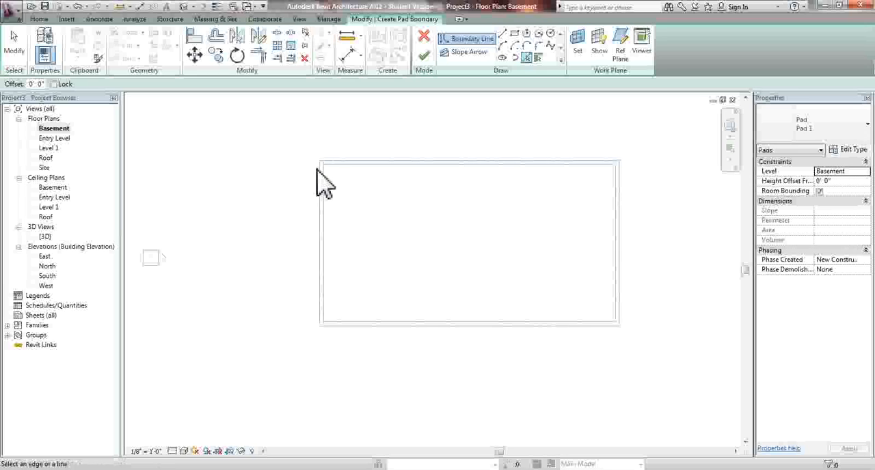
pyautogui.press('Tab')
pyautogui.press('Tab')
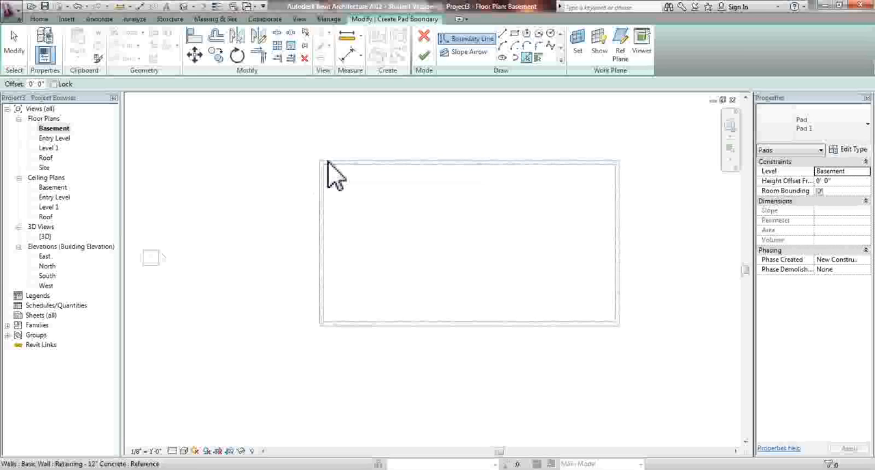
pyautogui.scroll(1, 414, 154)
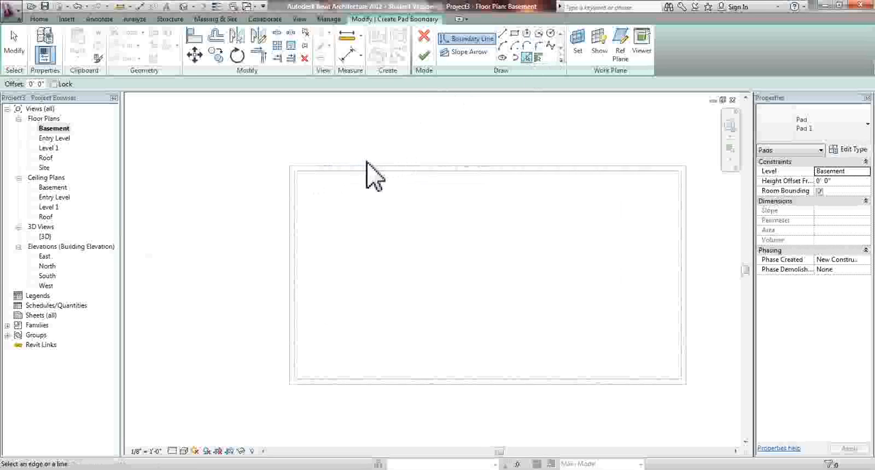
pyautogui.click(368, 167)
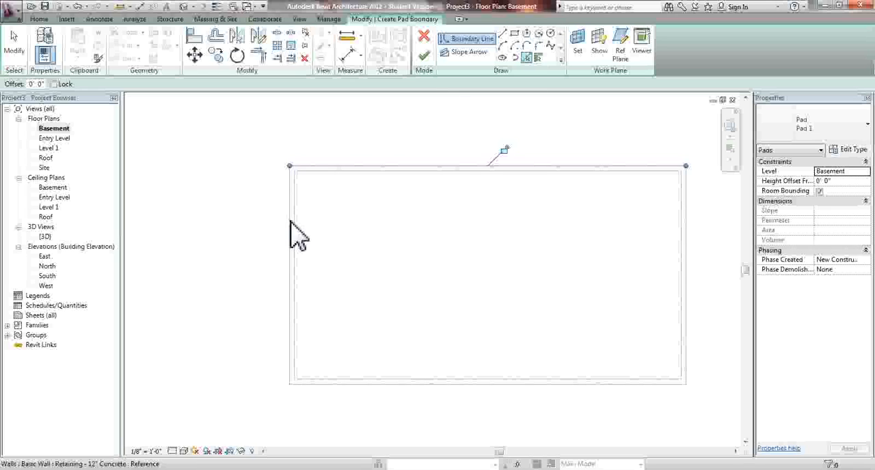
pyautogui.click(428, 384)
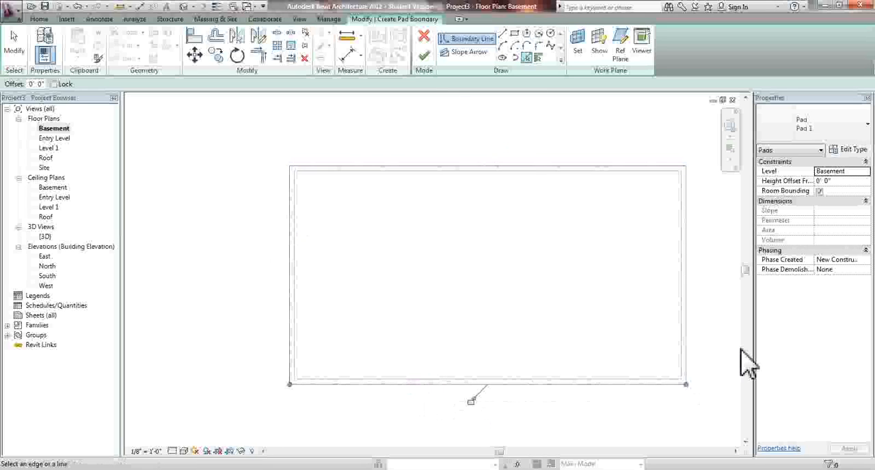
pyautogui.scroll(2, 694, 188)
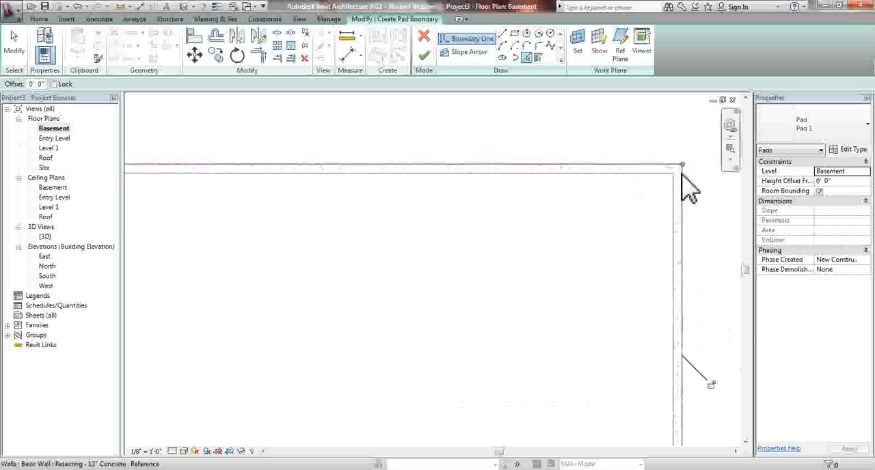
pyautogui.click(598, 168)
pyautogui.scroll(-2, 598, 171)
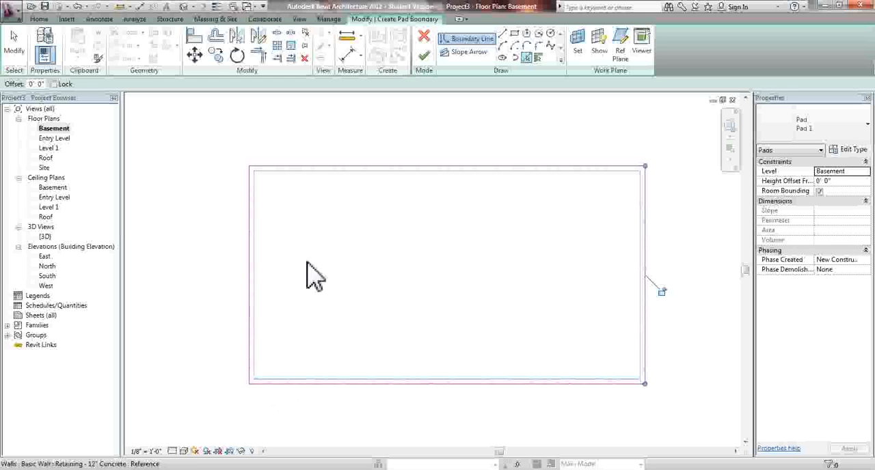
pyautogui.click(13, 43)
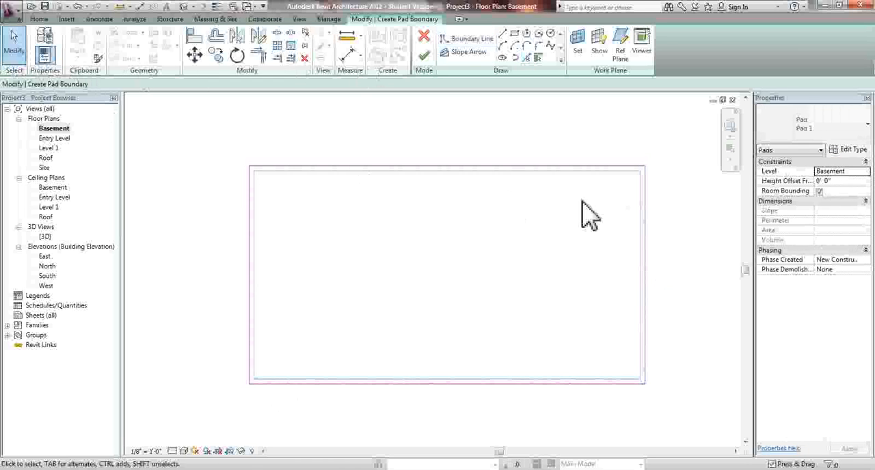
# Extend the pad's east boundary line to the northeast corner to close the outline, and finish the pad
pyautogui.click(644, 198)
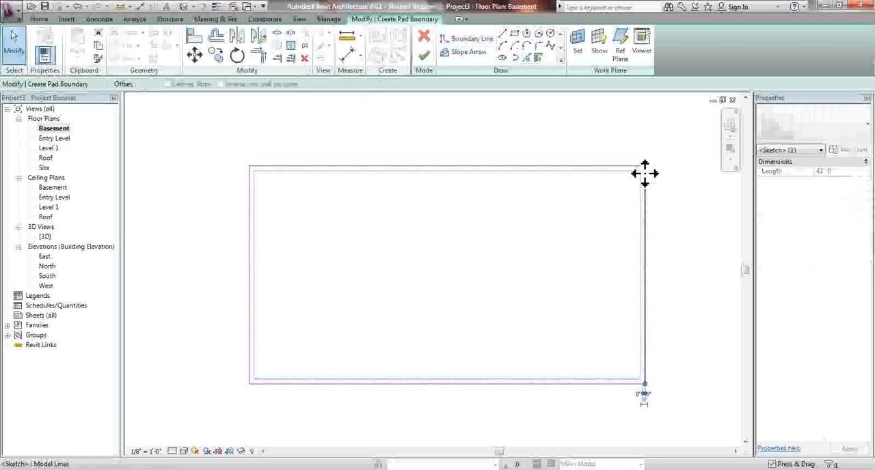
pyautogui.moveTo(645, 168)
pyautogui.mouseDown()
pyautogui.moveTo(646, 192)
pyautogui.moveTo(645, 168)
pyautogui.mouseUp()
pyautogui.scroll(-2, 472, 182)
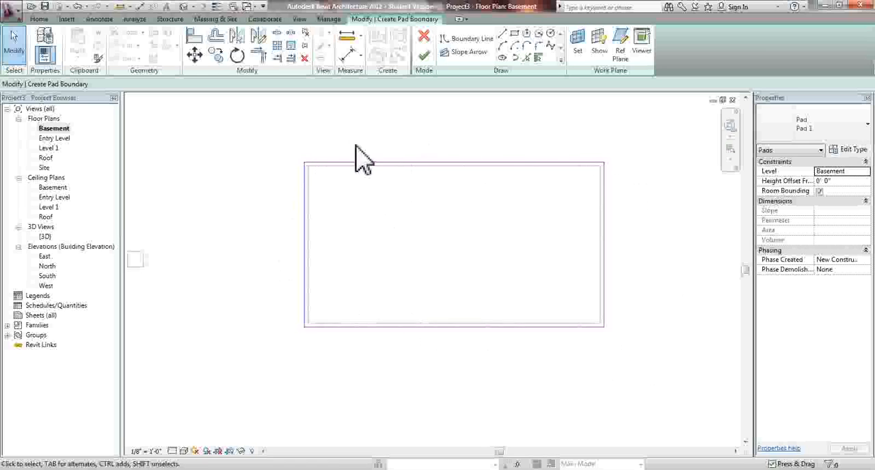
pyautogui.click(424, 62)
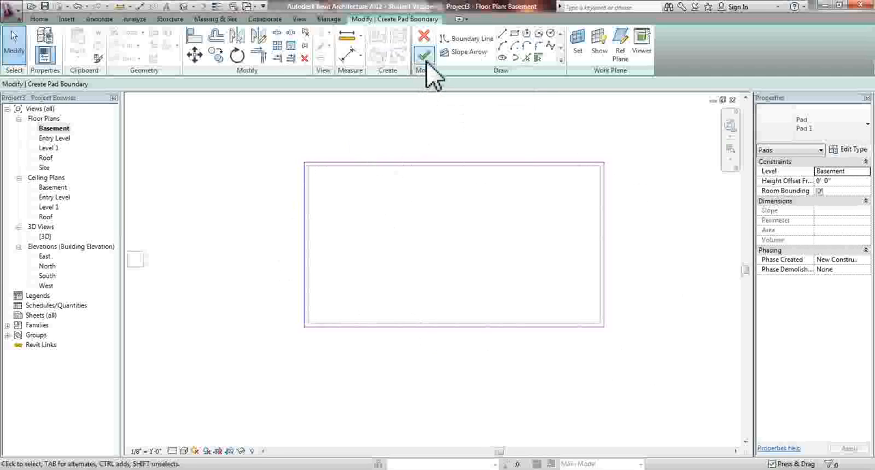
pyautogui.click(426, 60)
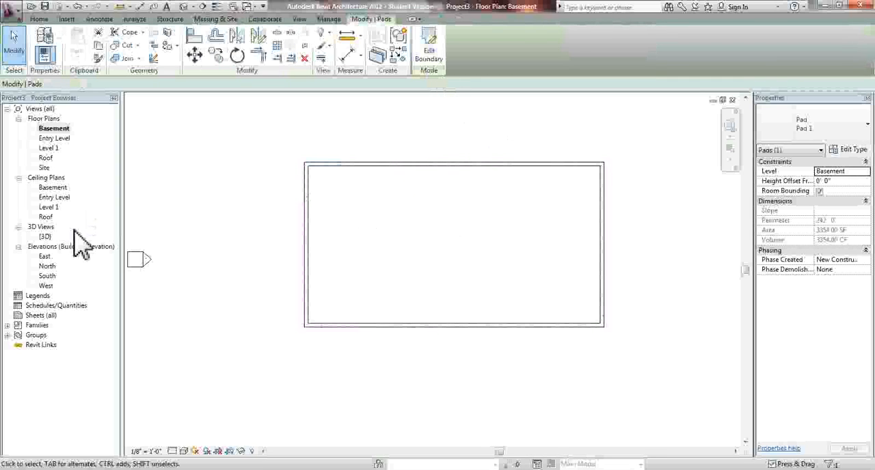
# Open the {3D} view, orbit around the building and pad, and set the visual style to Shaded
pyautogui.doubleClick(45, 236)
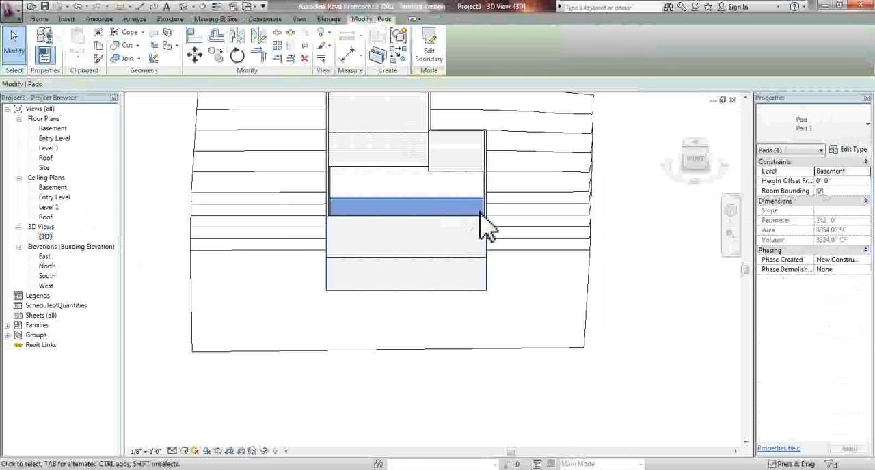
pyautogui.keyDown('shift'); pyautogui.moveTo(524, 219); pyautogui.dragTo(602, 301, button='middle'); pyautogui.keyUp('shift')
pyautogui.keyDown('shift'); pyautogui.moveTo(446, 273); pyautogui.dragTo(552, 307, button='middle'); pyautogui.keyUp('shift')
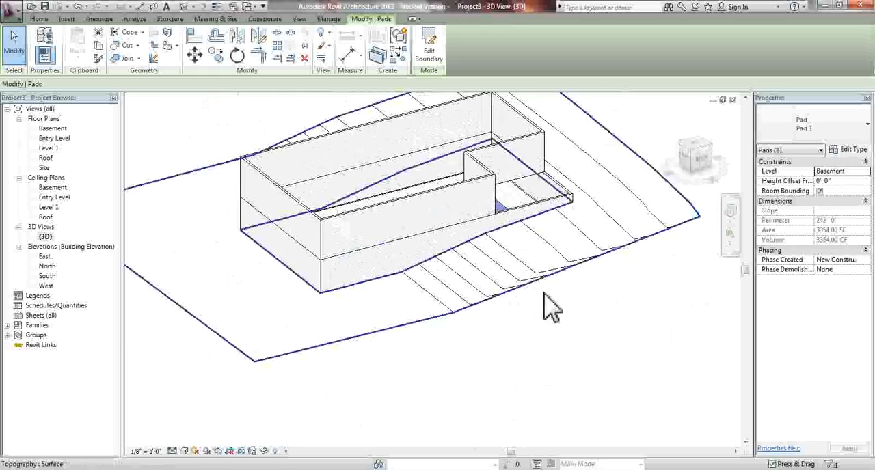
pyautogui.scroll(2, 463, 271)
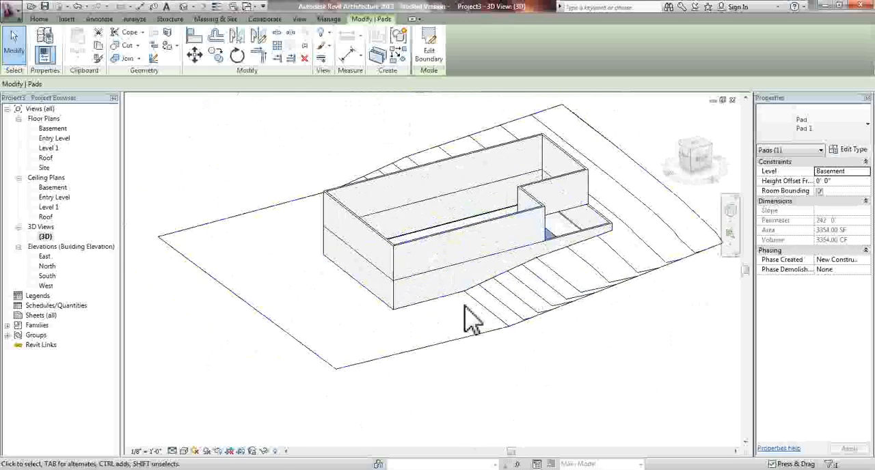
pyautogui.click(183, 452)
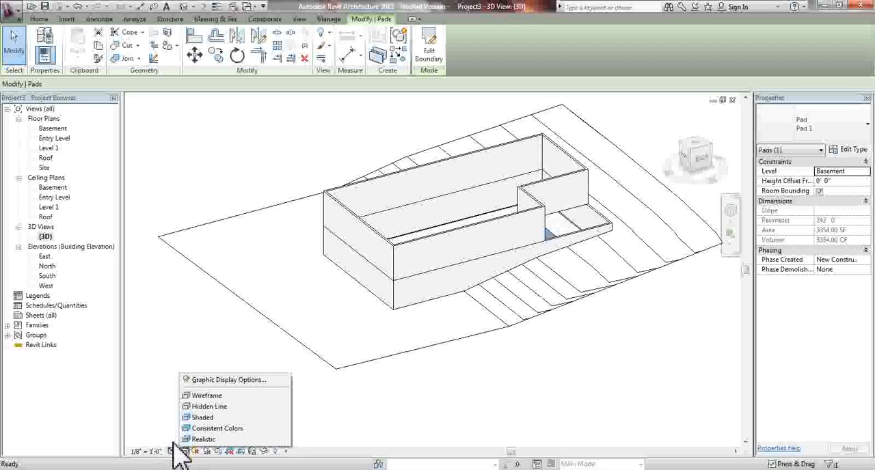
pyautogui.click(203, 419)
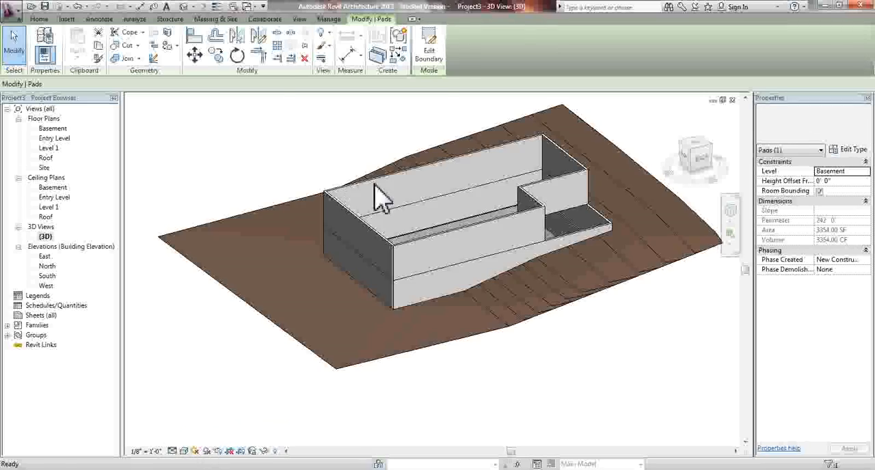
pyautogui.press('Escape')
# Assign the Site - Grass material to the toposurface, searching the material library for "grass" and "site"
pyautogui.moveTo(521, 290)
pyautogui.keyDown('shift'); pyautogui.mouseDown(button='middle')
pyautogui.moveTo(674, 319)
pyautogui.moveTo(514, 264)
pyautogui.moveTo(529, 285)
pyautogui.moveTo(487, 322)
pyautogui.moveTo(729, 283)
pyautogui.moveTo(404, 279)
pyautogui.moveTo(504, 328)
pyautogui.mouseUp(button='middle'); pyautogui.keyUp('shift')
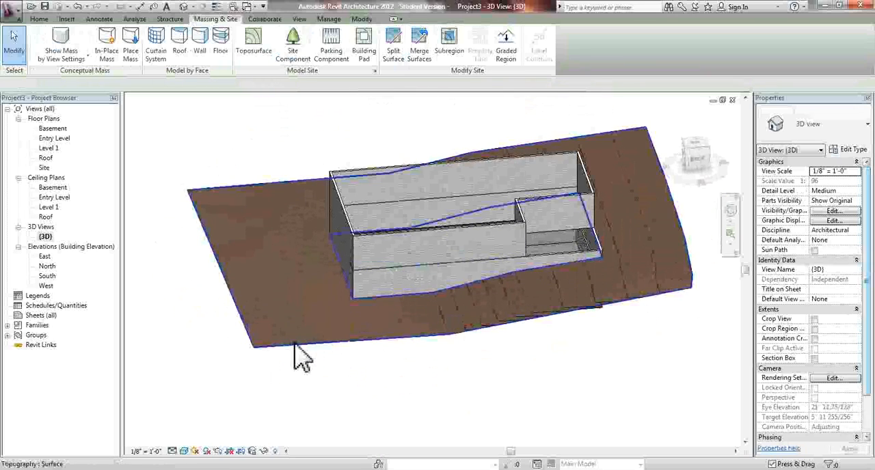
pyautogui.click(614, 239)
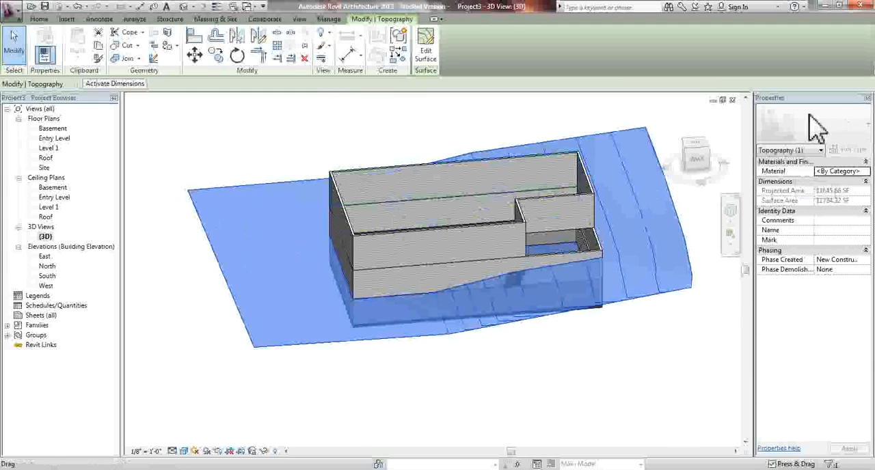
pyautogui.click(867, 172)
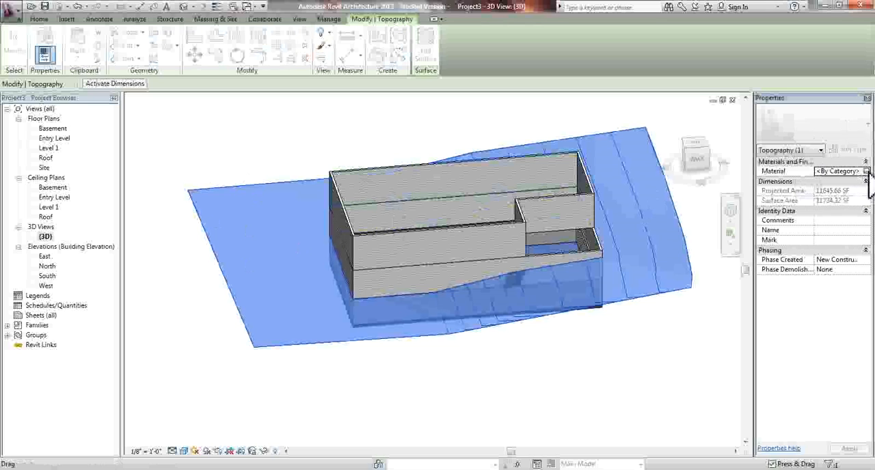
pyautogui.click(867, 171)
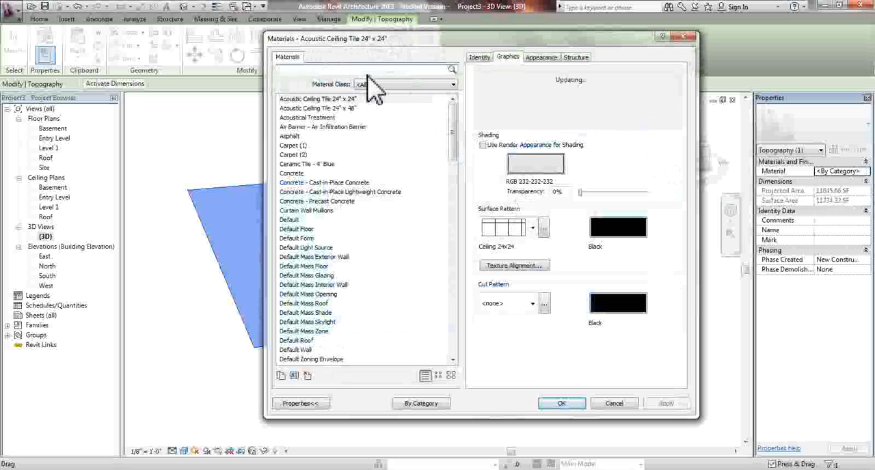
pyautogui.write('grass')
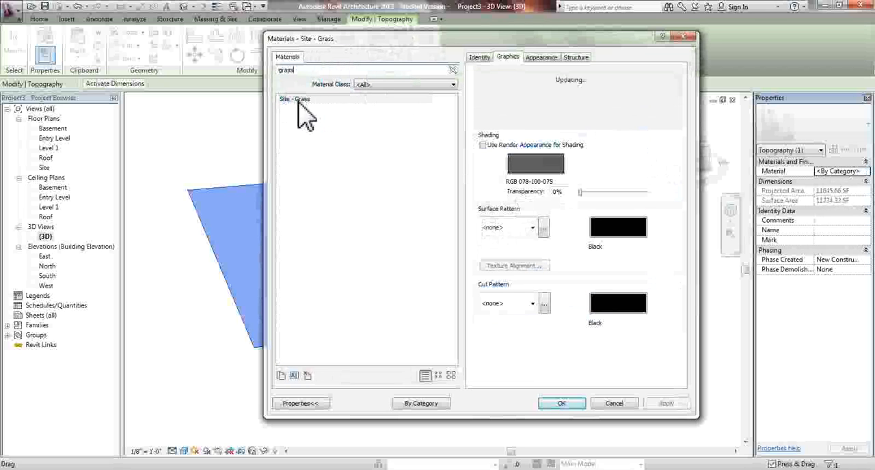
pyautogui.doubleClick(303, 72)
pyautogui.write('sit')
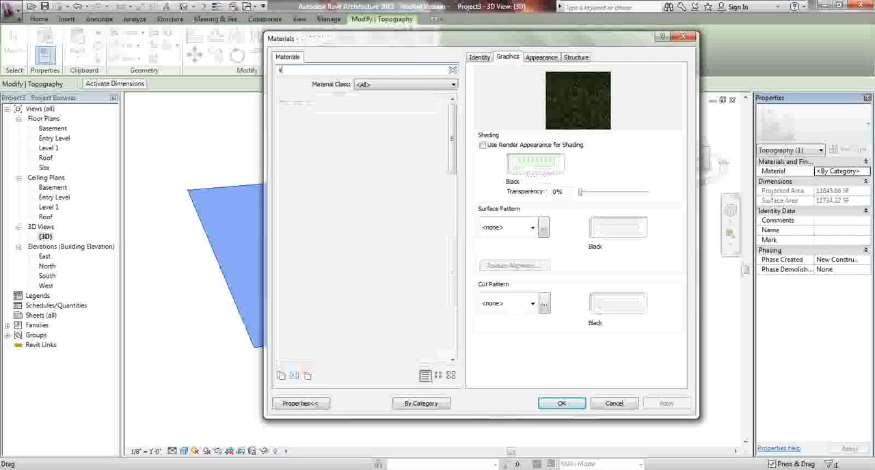
pyautogui.write('e')
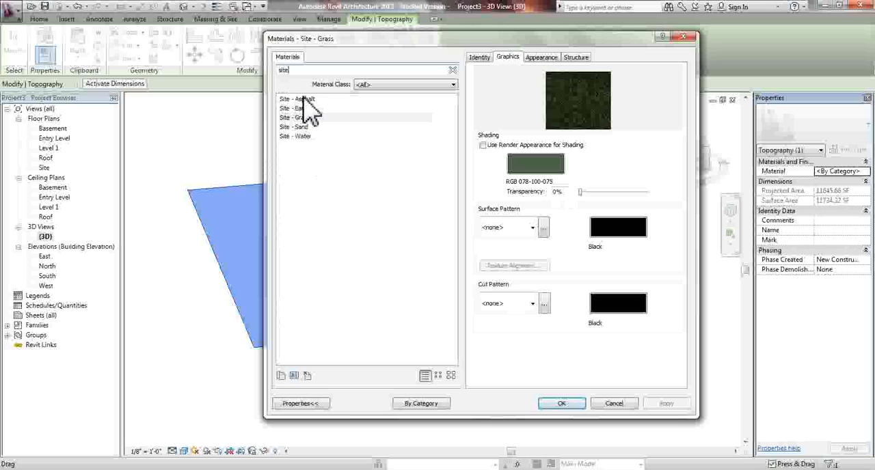
pyautogui.click(305, 117)
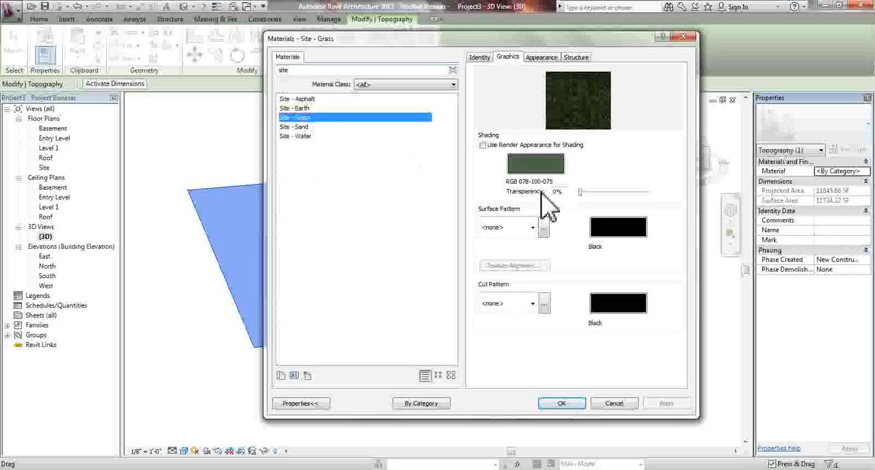
pyautogui.click(562, 404)
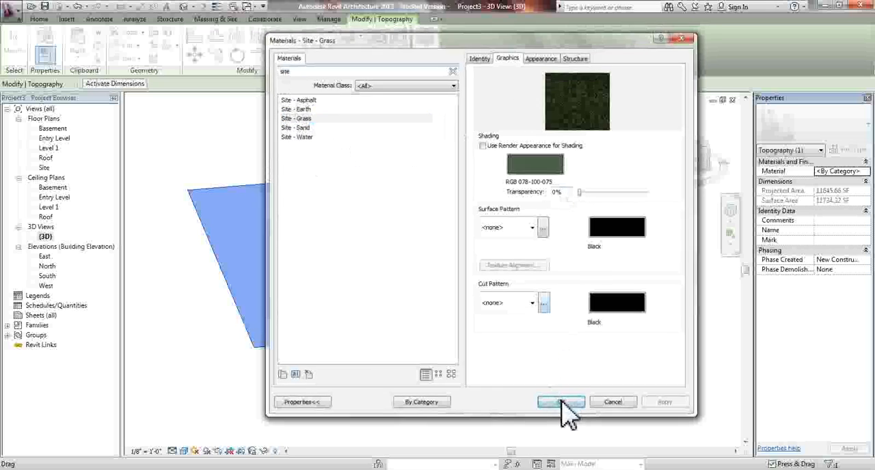
pyautogui.click(573, 365)
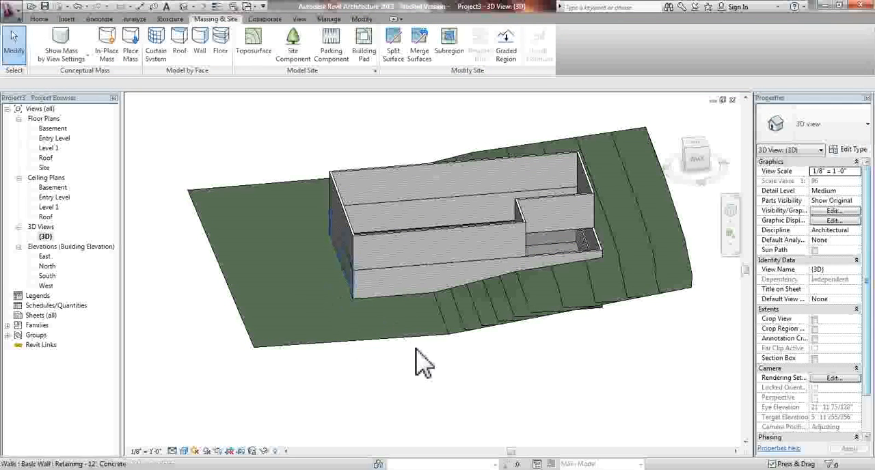
# Set the 3D view's visual style to Realistic and inspect the grass surface around the building
pyautogui.click(185, 451)
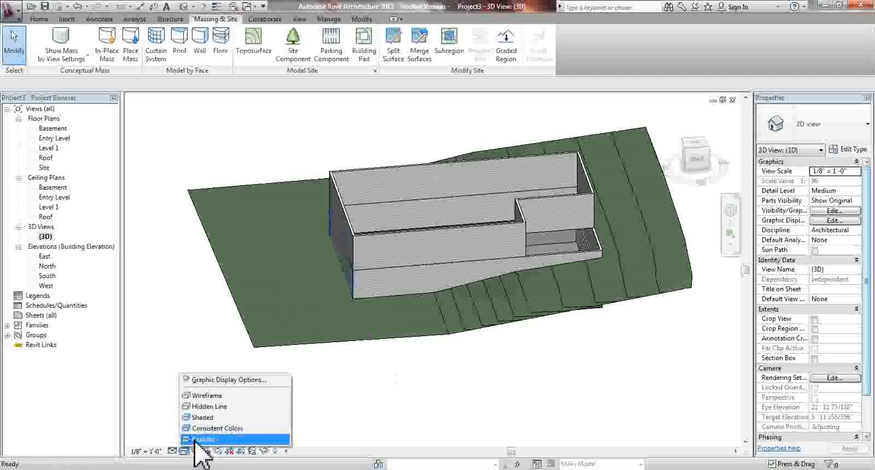
pyautogui.click(201, 439)
pyautogui.keyDown('shift'); pyautogui.moveTo(348, 304); pyautogui.dragTo(479, 362, button='middle'); pyautogui.keyUp('shift')
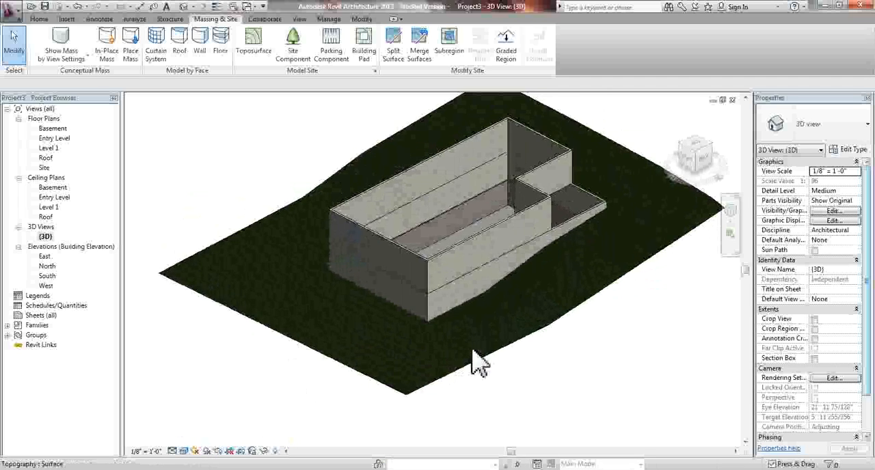
pyautogui.scroll(5, 479, 359)
pyautogui.scroll(-6, 506, 248)
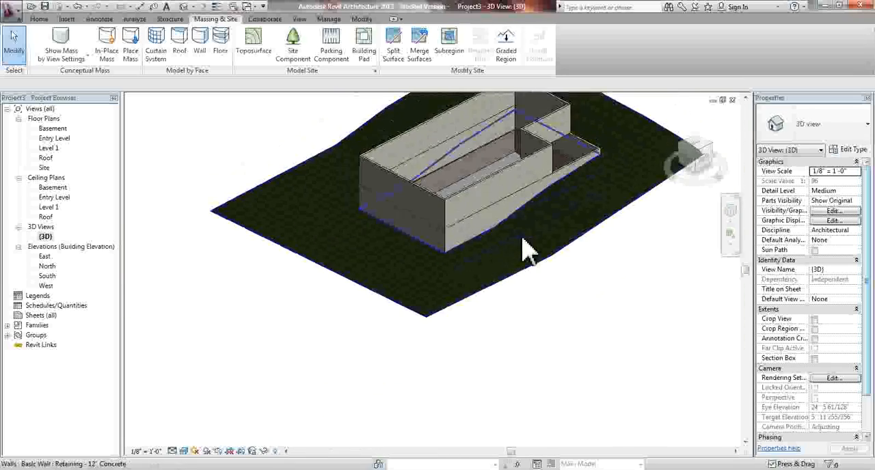